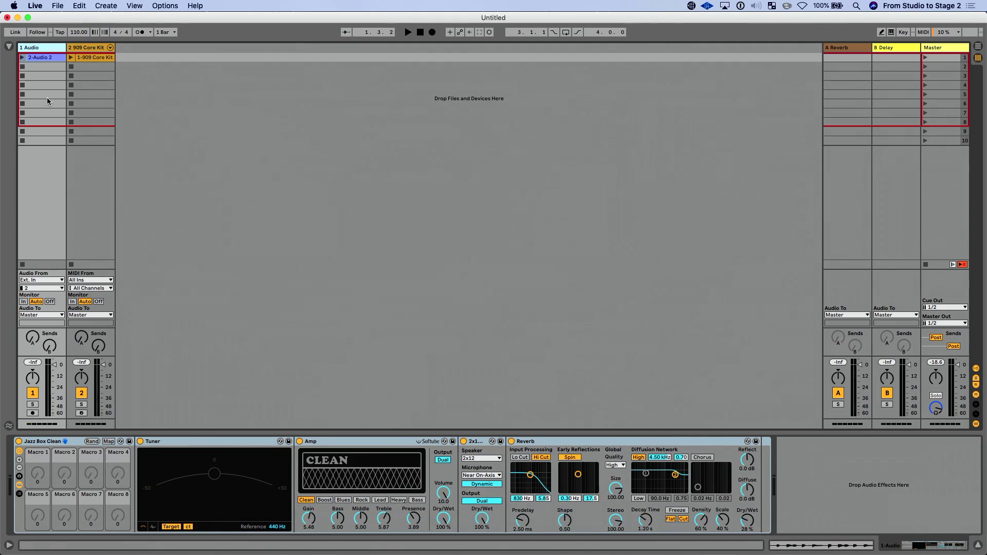
{"action": "double_click", "coordinate": [46, 57]}
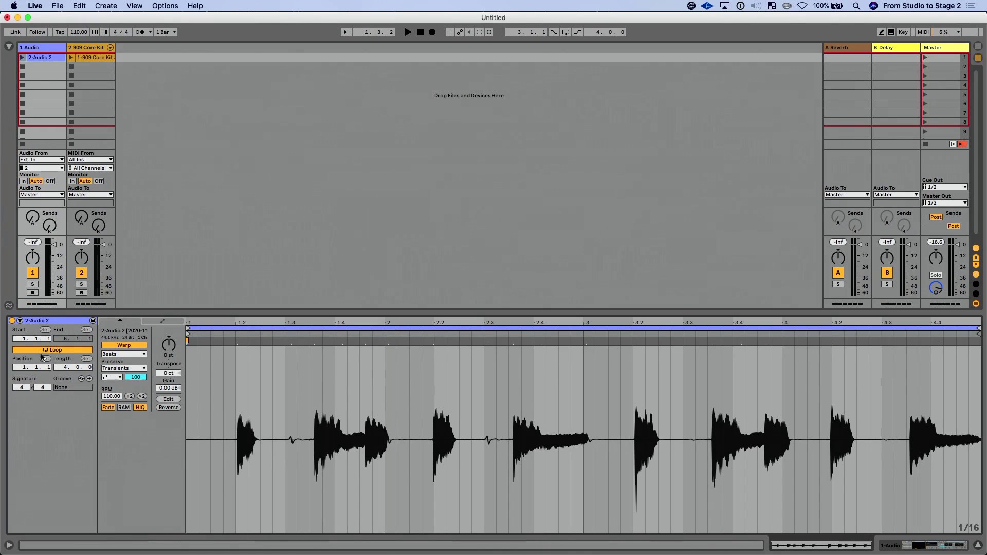
Step: Show the 2-Audio 2 clip's Launch box and set Follow Action Next to 3x, leaving it off
{"action": "left_click", "coordinate": [20, 320]}
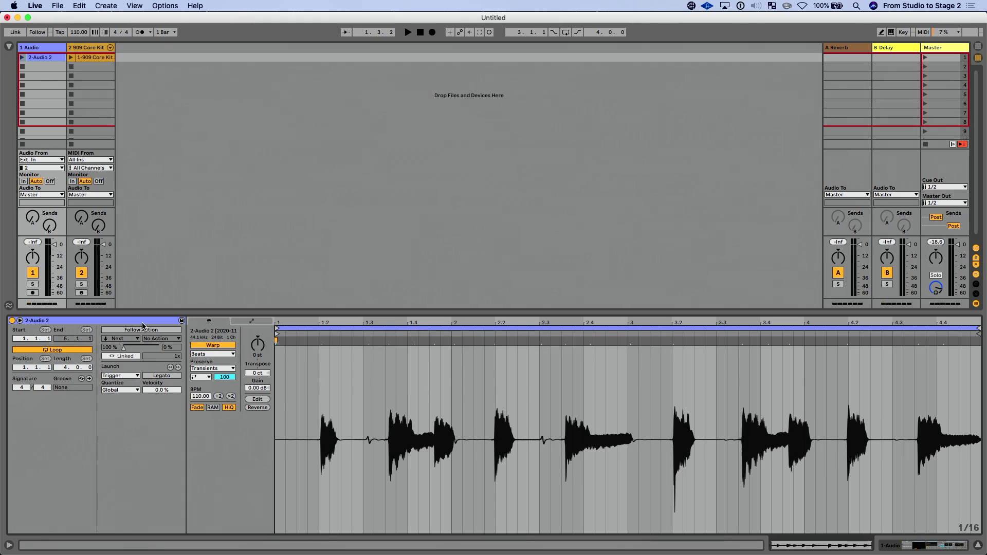
{"action": "left_click", "coordinate": [165, 331]}
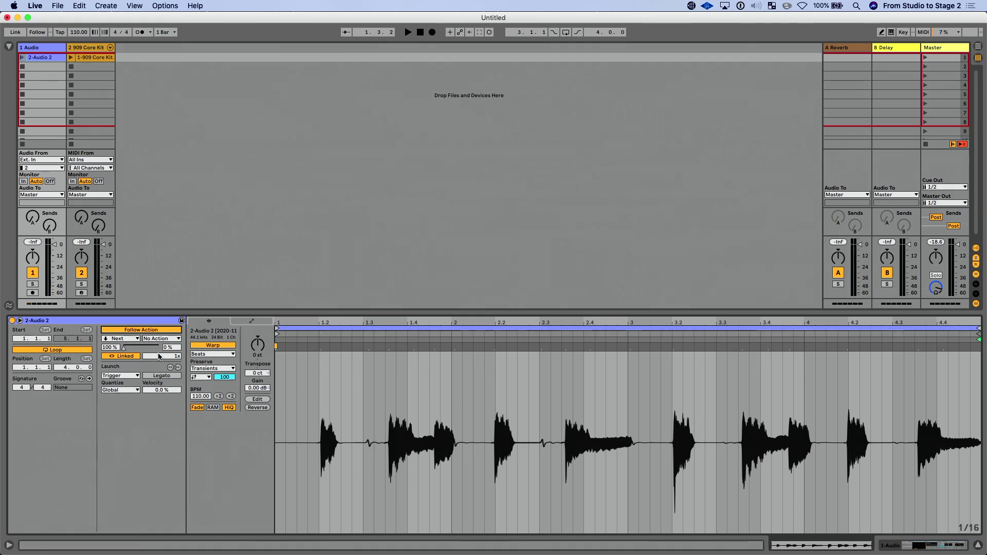
{"action": "left_click_drag", "start_coordinate": [172, 359], "coordinate": [172, 354]}
{"action": "left_click", "coordinate": [153, 331]}
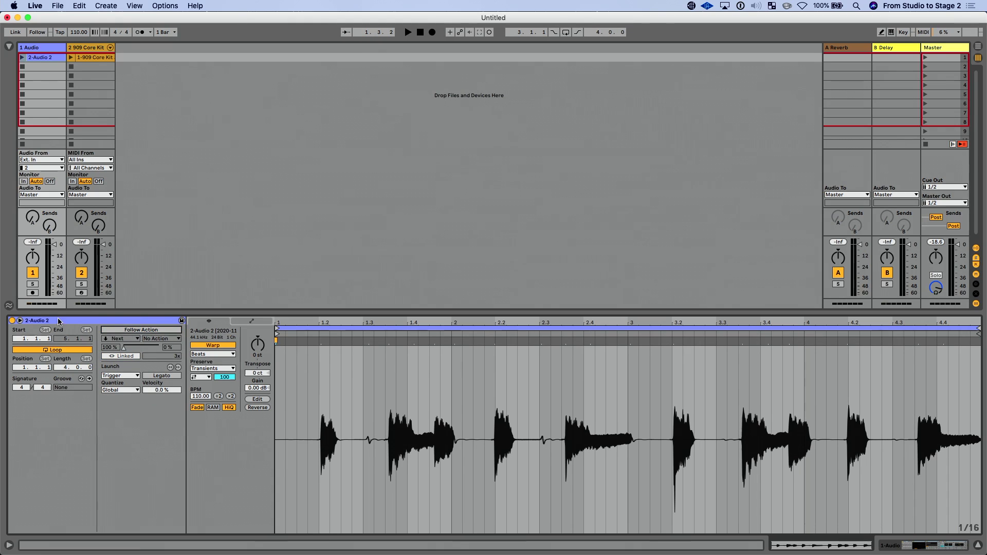
Step: Hide the Launch box and show the 2-Audio 2 clip's Clip Gain envelope settings
{"action": "left_click", "coordinate": [20, 320]}
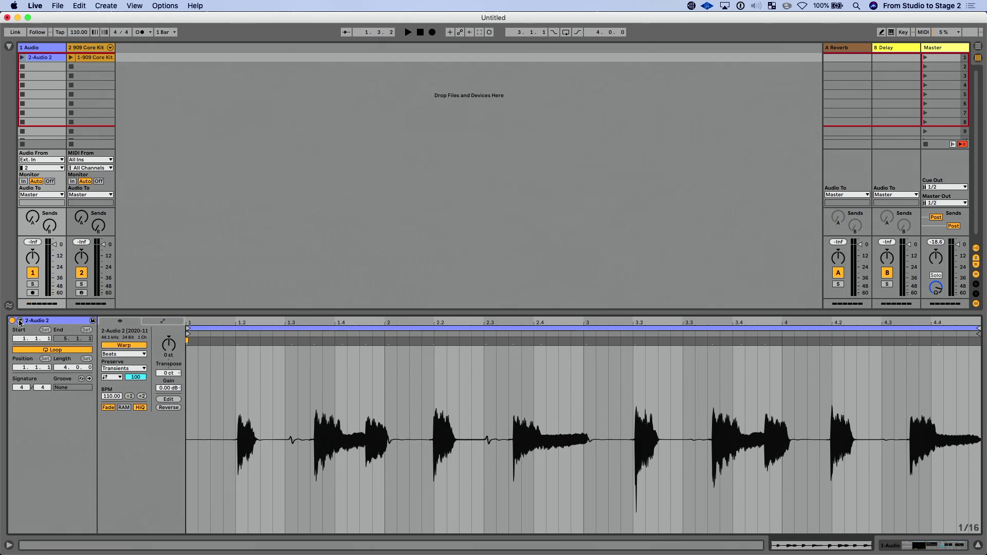
{"action": "left_click", "coordinate": [150, 323]}
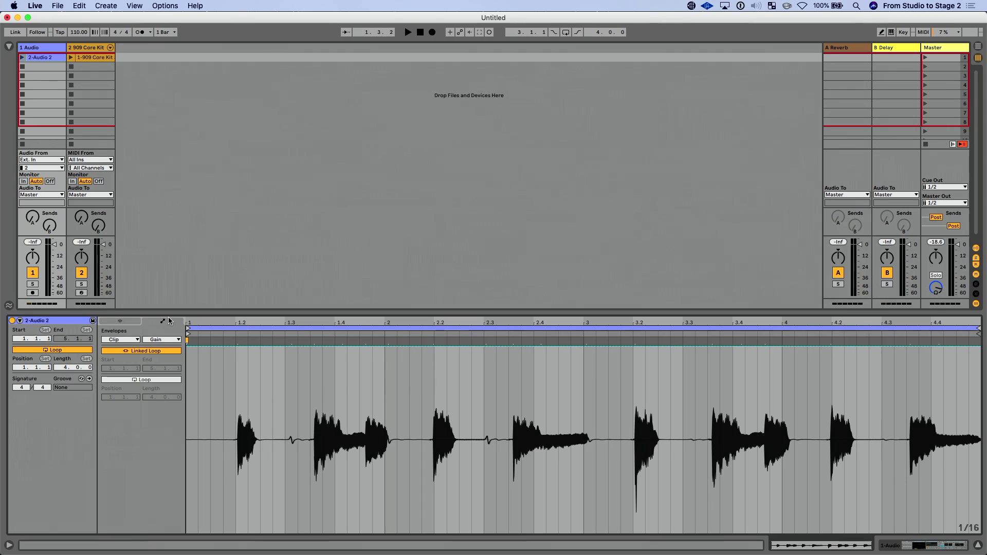
{"action": "left_click", "coordinate": [129, 322]}
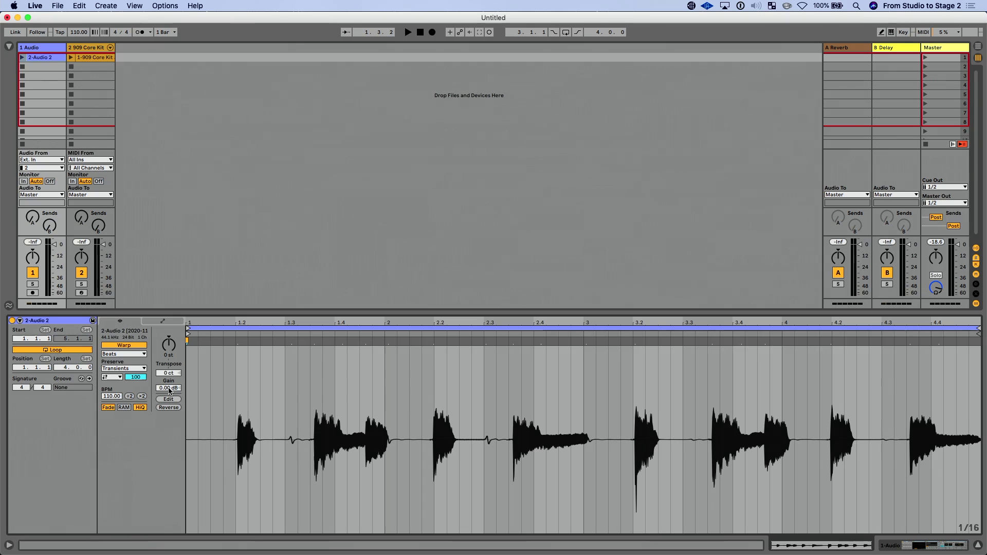
{"action": "left_click", "coordinate": [162, 321]}
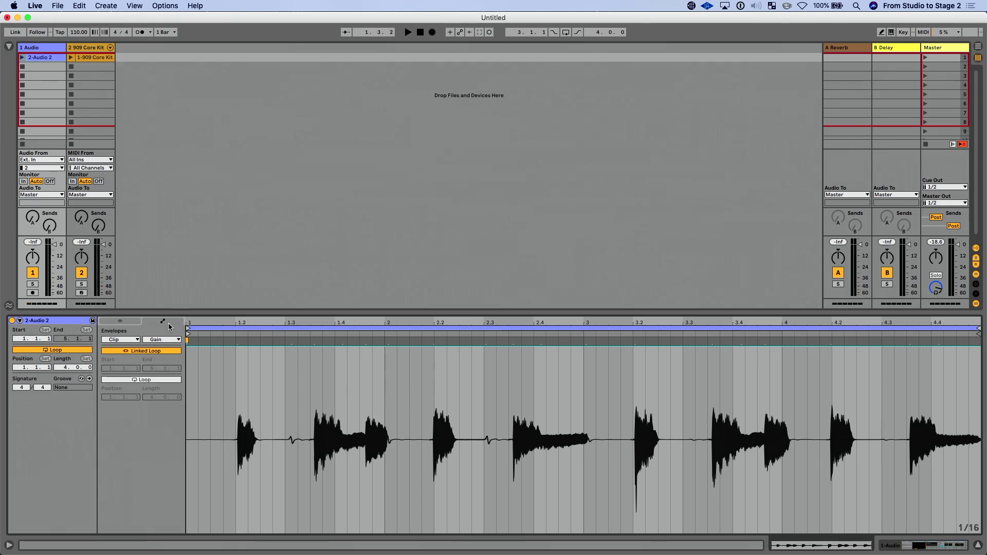
{"action": "left_click", "coordinate": [134, 326]}
{"action": "left_click", "coordinate": [134, 326]}
{"action": "left_click", "coordinate": [133, 325]}
{"action": "left_click", "coordinate": [134, 325]}
Step: Open the 1-909 Core Kit 3 clip to view its Bass Drum and Snare Drum notes
{"action": "left_click", "coordinate": [94, 56]}
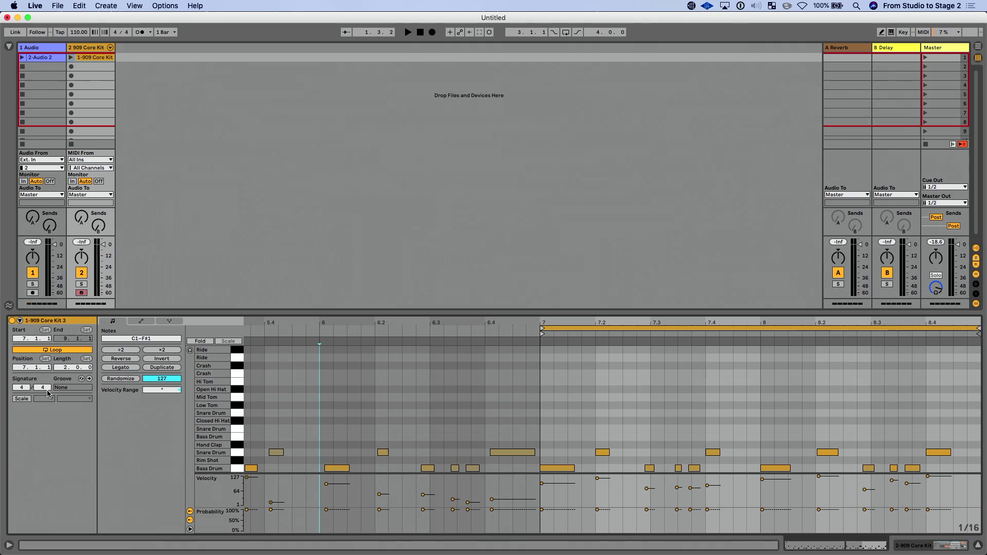
{"action": "left_click", "coordinate": [21, 398]}
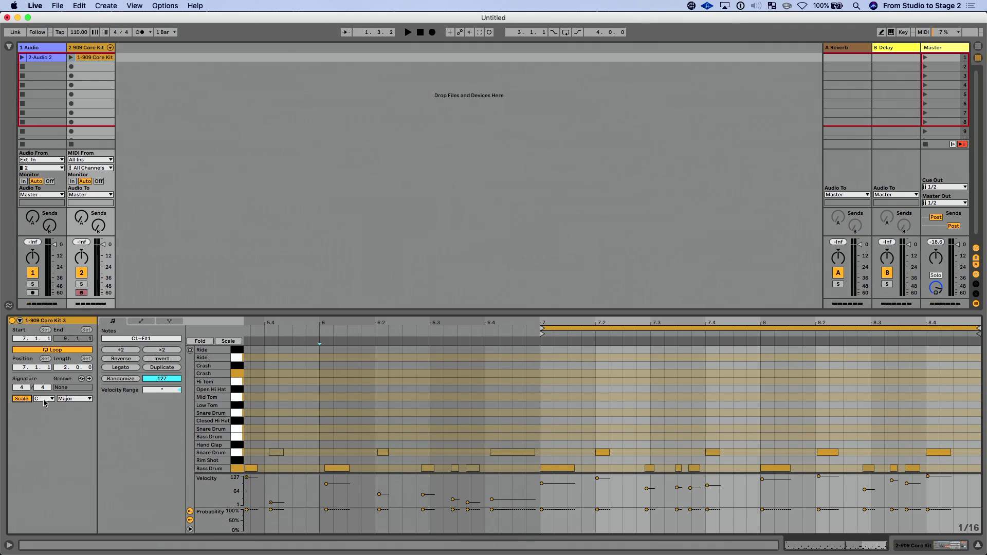
{"action": "left_click", "coordinate": [73, 399]}
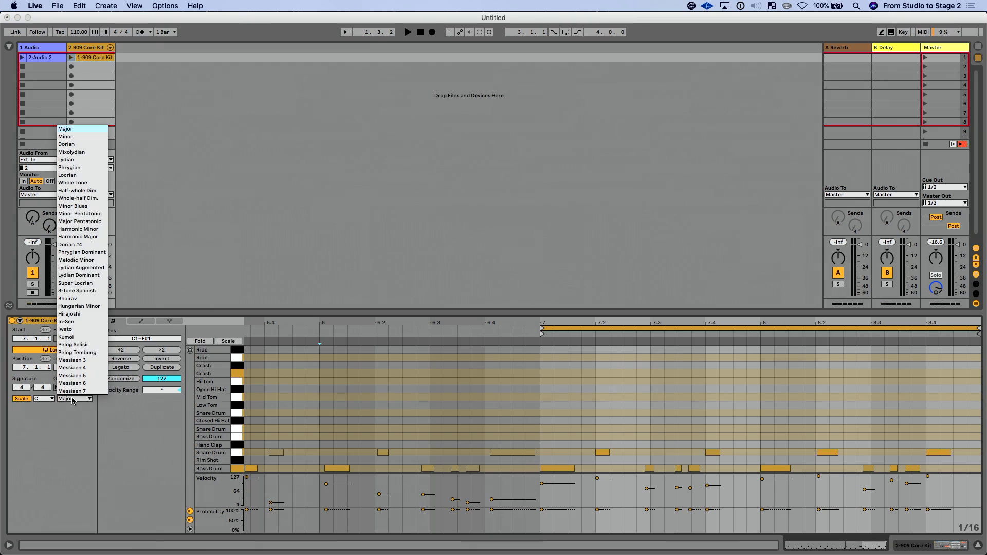
{"action": "left_click", "coordinate": [73, 401]}
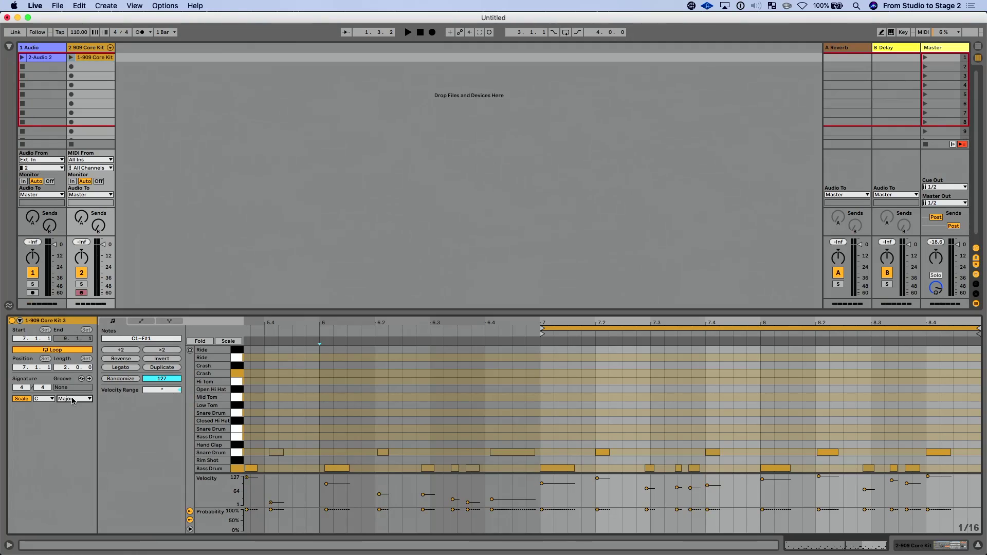
{"action": "left_click", "coordinate": [30, 399]}
{"action": "left_click", "coordinate": [29, 399]}
{"action": "left_click", "coordinate": [30, 400]}
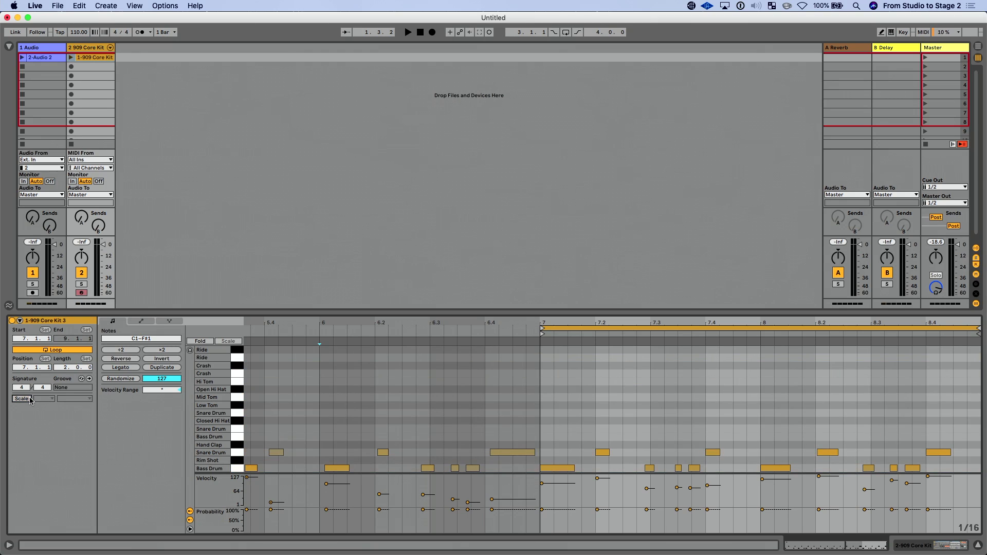
{"action": "left_click", "coordinate": [20, 321]}
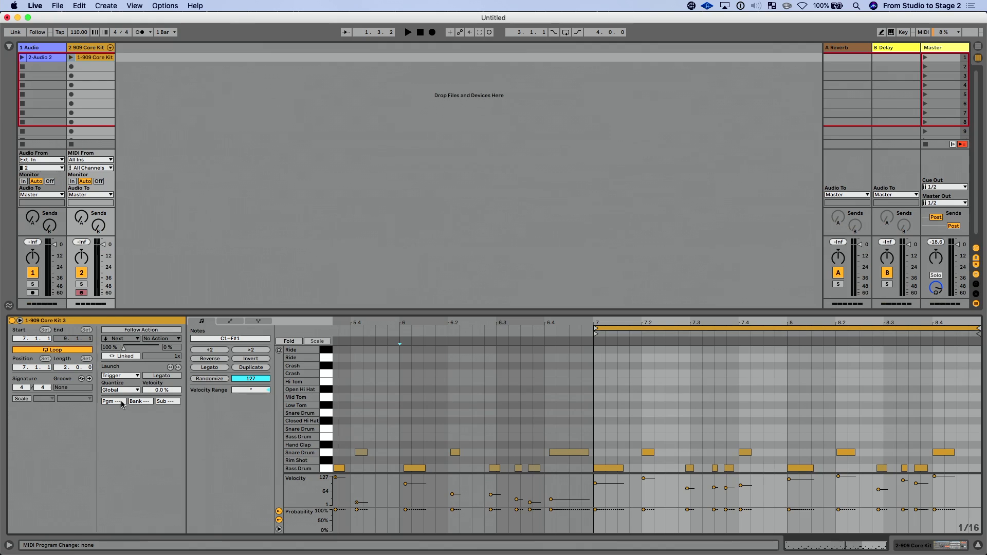
{"action": "left_click", "coordinate": [20, 320]}
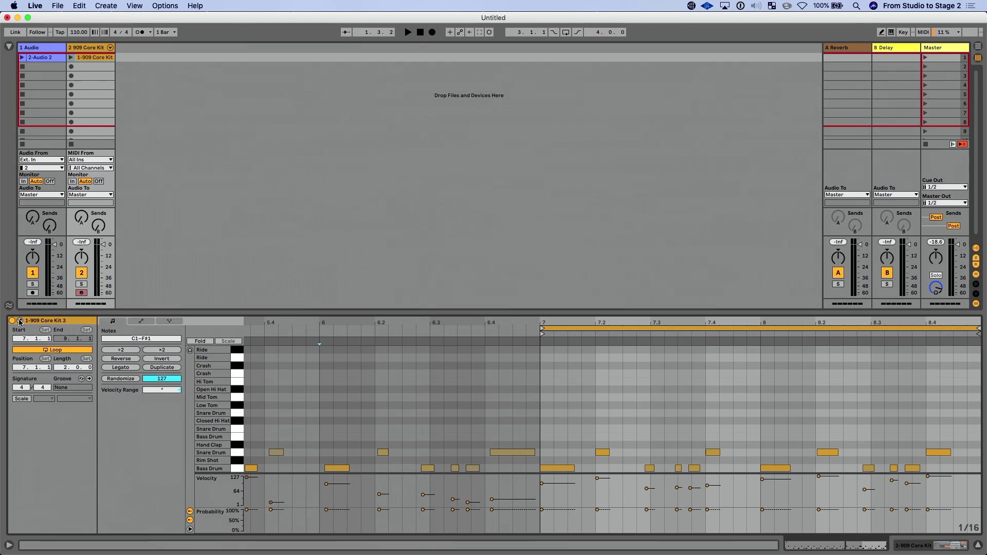
{"action": "left_click", "coordinate": [20, 321]}
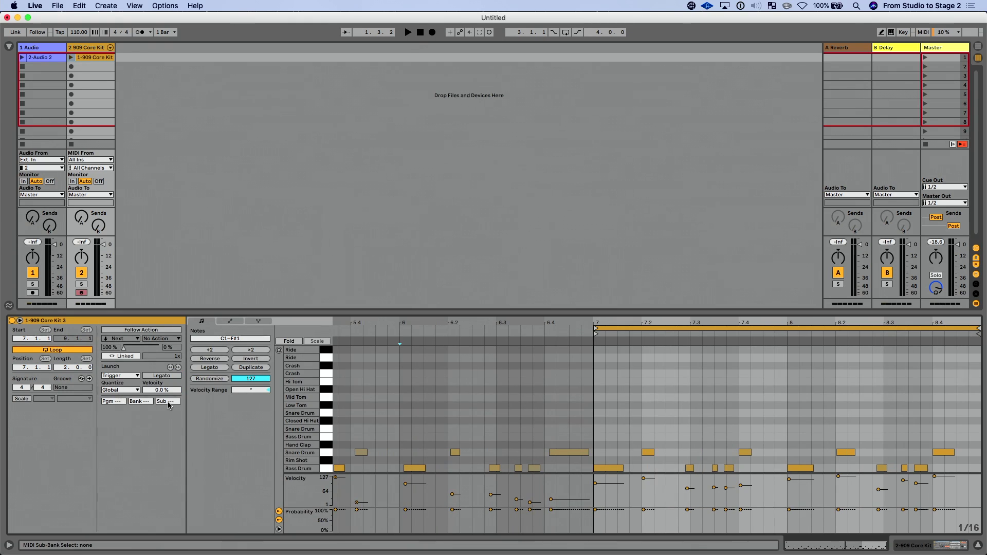
{"action": "left_click", "coordinate": [21, 321]}
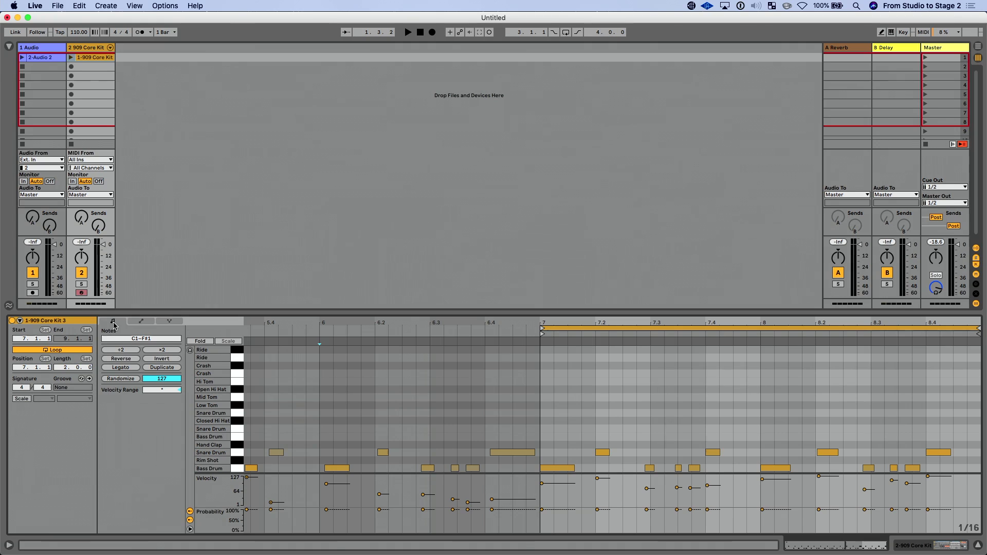
Step: Show the drum clip's Note Expression lanes: Slide, Pressure, Velocity and Release Velocity
{"action": "left_click", "coordinate": [142, 321]}
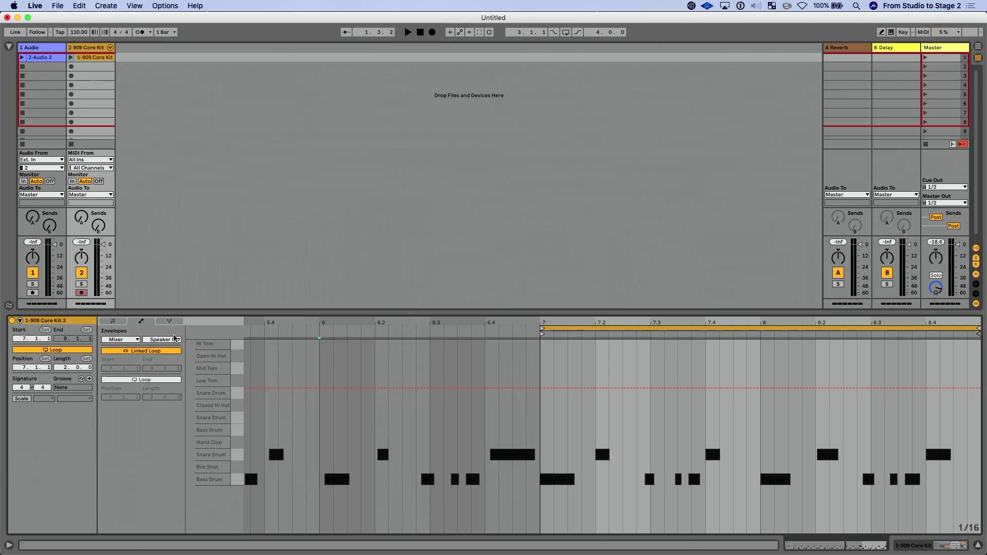
{"action": "key", "text": "alt+Tab"}
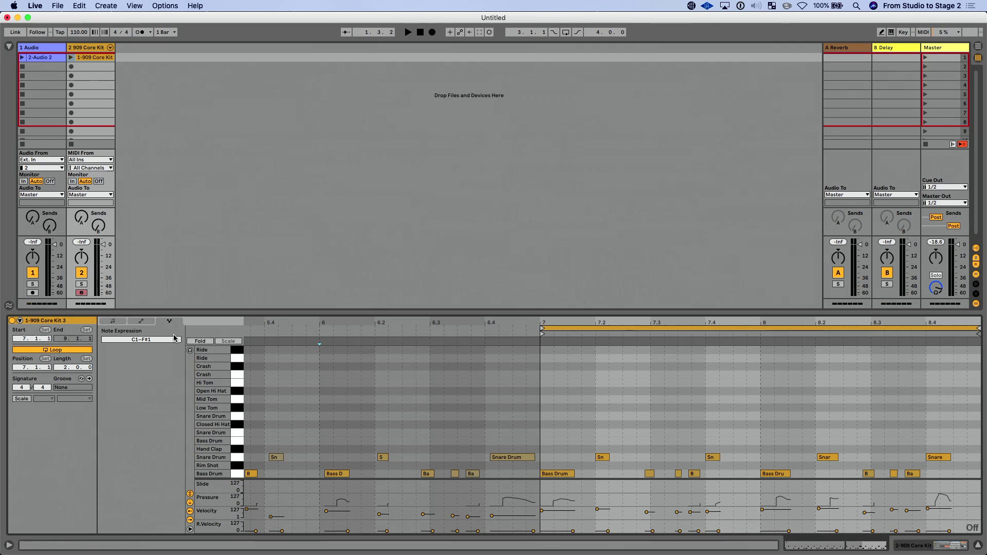
Step: Return the 1-909 Core Kit 3 clip to the Notes editor with Velocity and Probability lanes
{"action": "left_click", "coordinate": [141, 321]}
{"action": "left_click", "coordinate": [116, 322]}
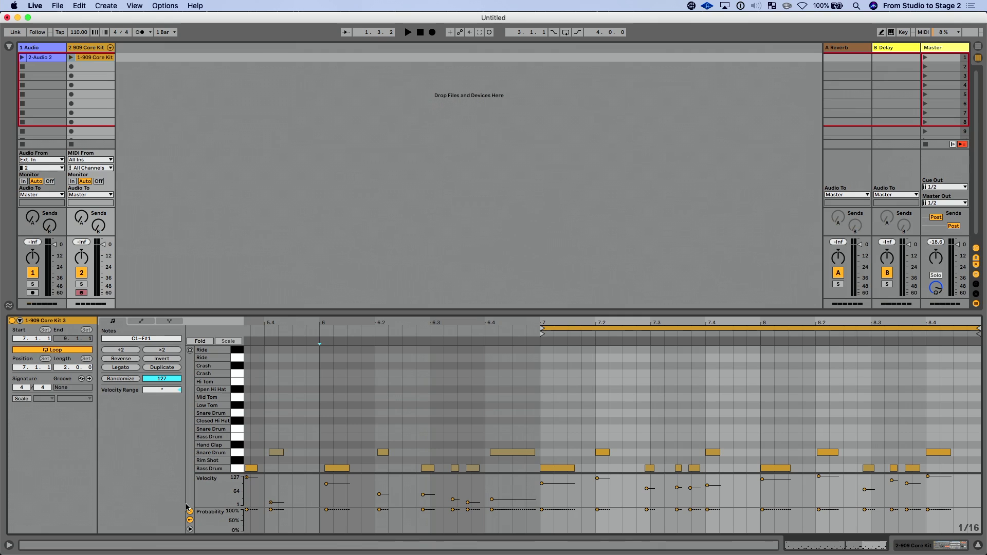
Step: Collapse and reopen the velocity and probability lanes, then hide and restore the velocity lane
{"action": "left_click", "coordinate": [190, 529]}
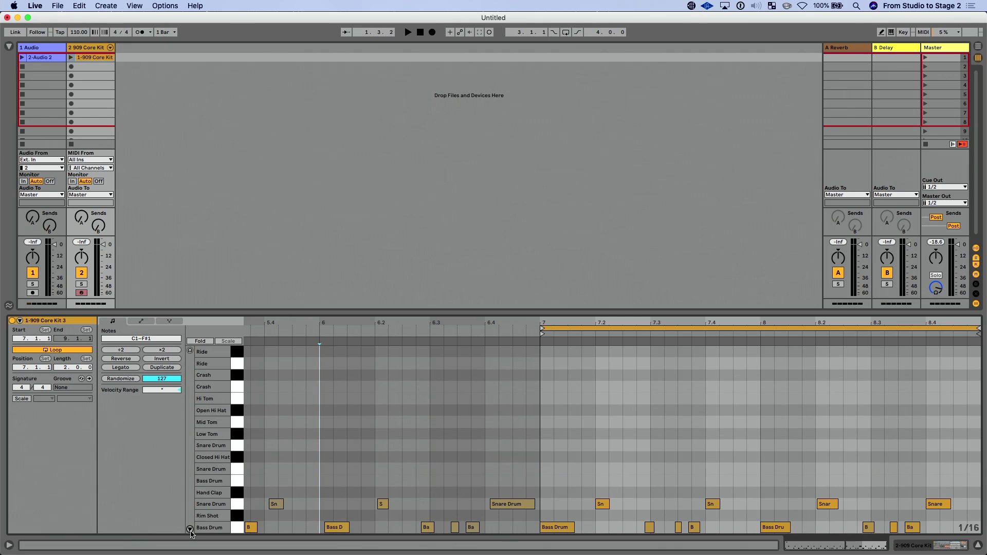
{"action": "left_click", "coordinate": [189, 530]}
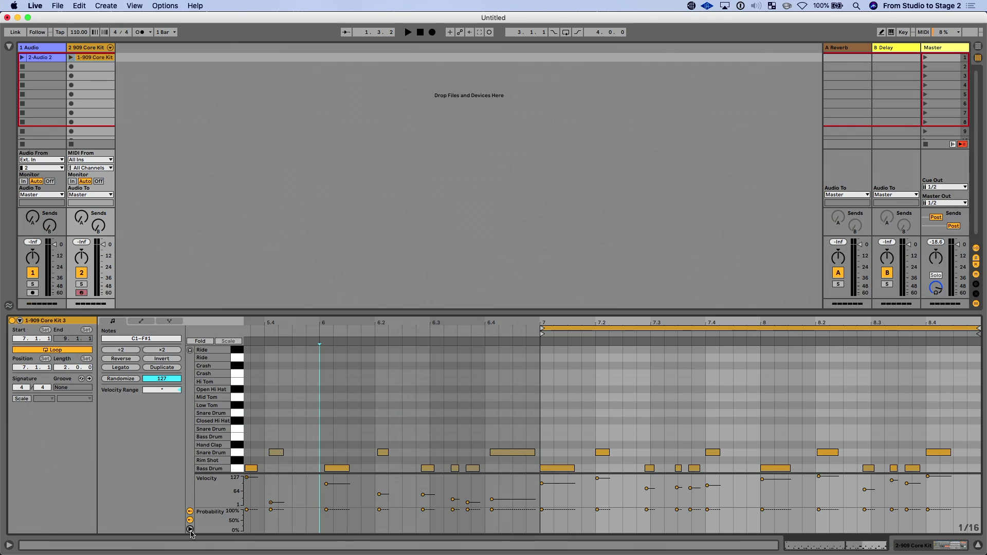
{"action": "left_click", "coordinate": [189, 514]}
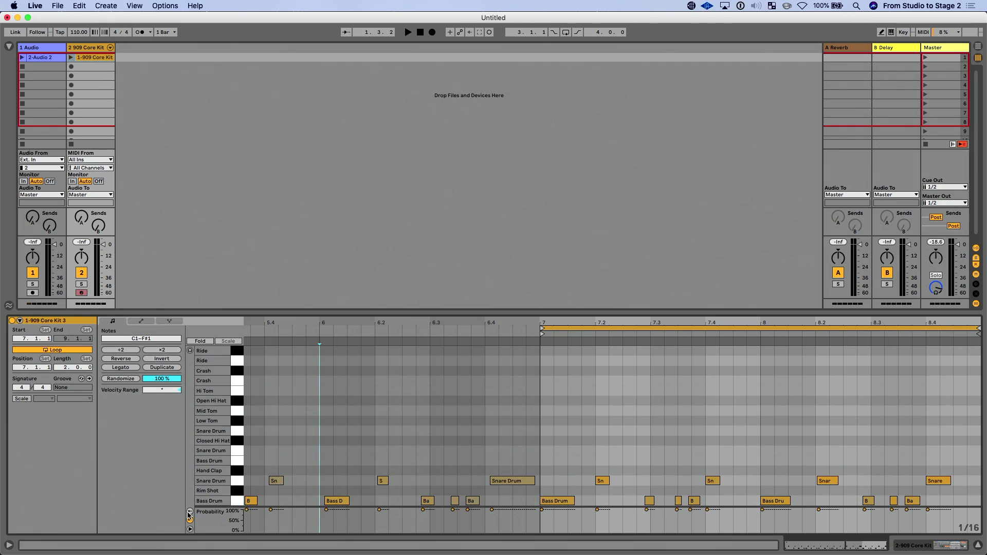
{"action": "left_click", "coordinate": [190, 513]}
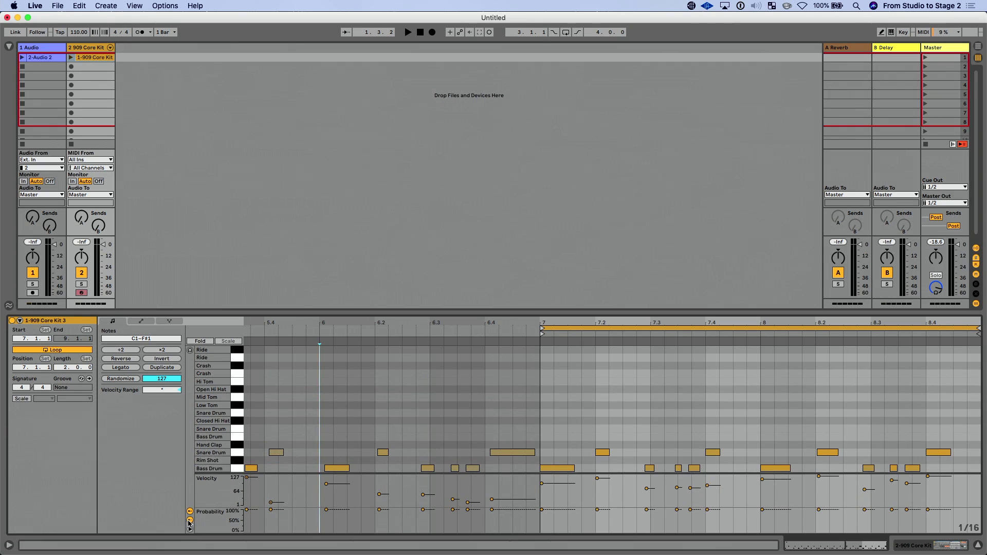
Step: Give the first Bass Drum note a 16–103 velocity range and set the bar-6 note to 87
{"action": "left_click", "coordinate": [189, 521]}
{"action": "left_click", "coordinate": [189, 521]}
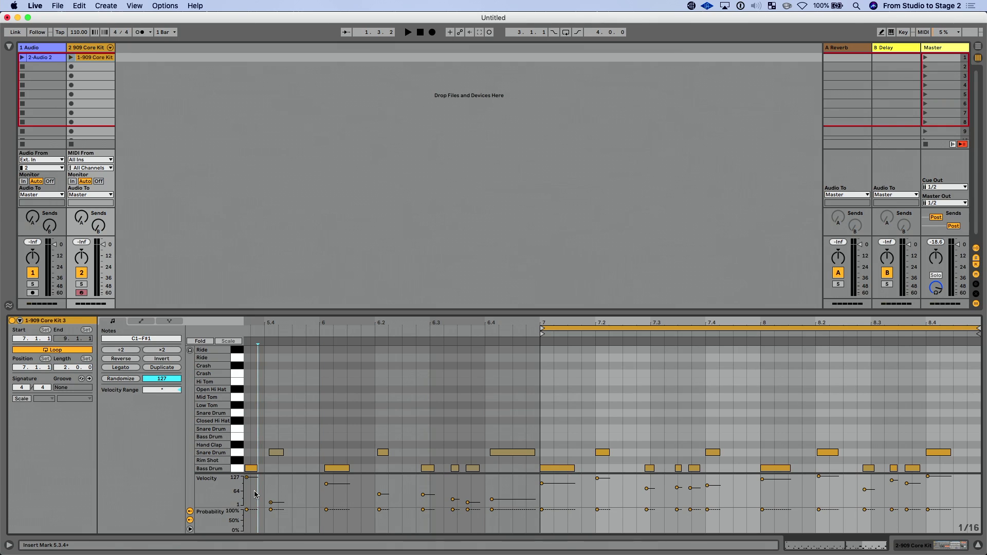
{"action": "left_click_drag", "start_coordinate": [247, 478], "coordinate": [248, 501]}
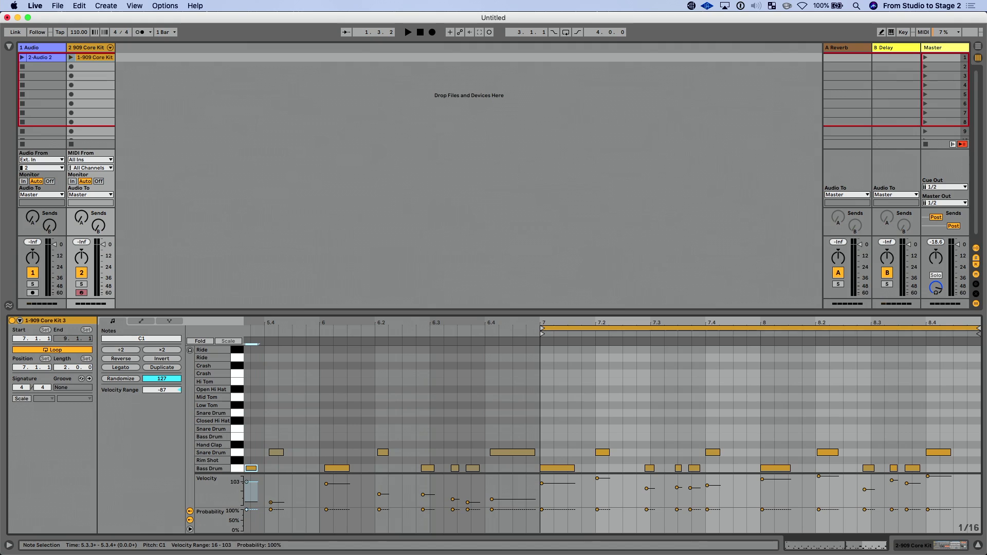
{"action": "left_click_drag", "start_coordinate": [326, 484], "coordinate": [328, 490]}
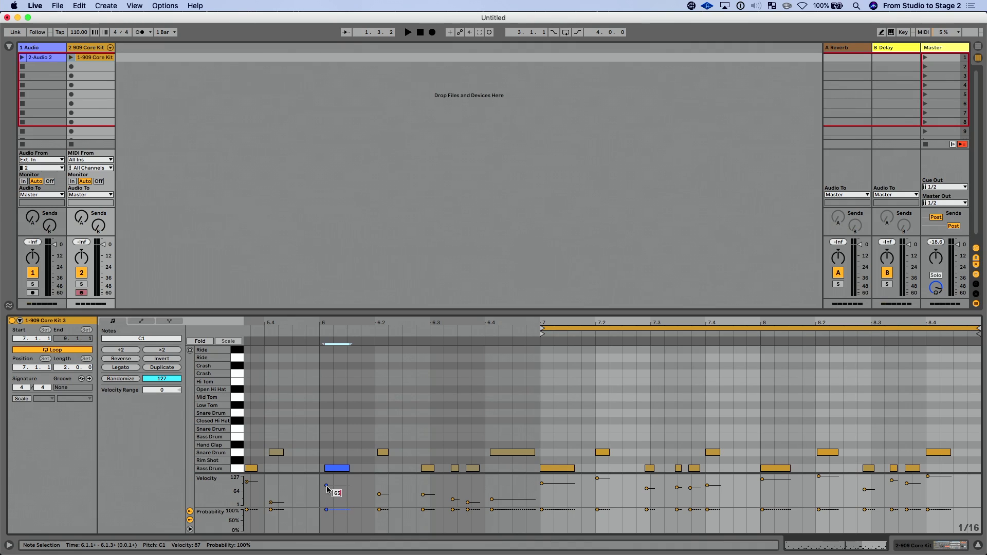
Step: Drag the 6.1.1 Bass Drum note's velocity down from 87 to 65
{"action": "left_click_drag", "start_coordinate": [327, 489], "coordinate": [328, 489]}
Step: Give the 6.1.1 Bass Drum note a 65–91 velocity range and widen the 5.4.1 snare's range to +97
{"action": "left_click_drag", "start_coordinate": [326, 491], "coordinate": [326, 482], "text": "super"}
{"action": "left_click", "coordinate": [276, 453]}
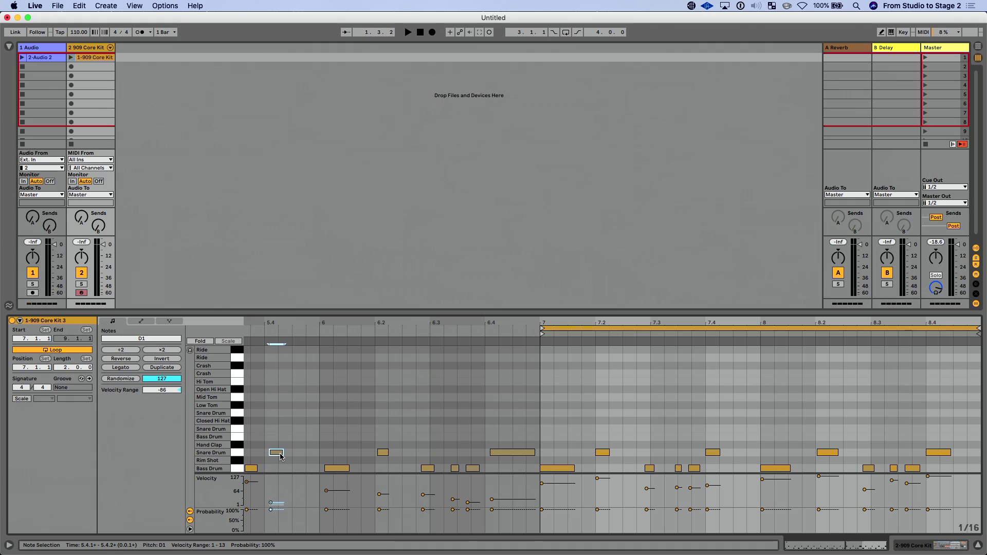
{"action": "left_click_drag", "start_coordinate": [162, 390], "coordinate": [162, 317]}
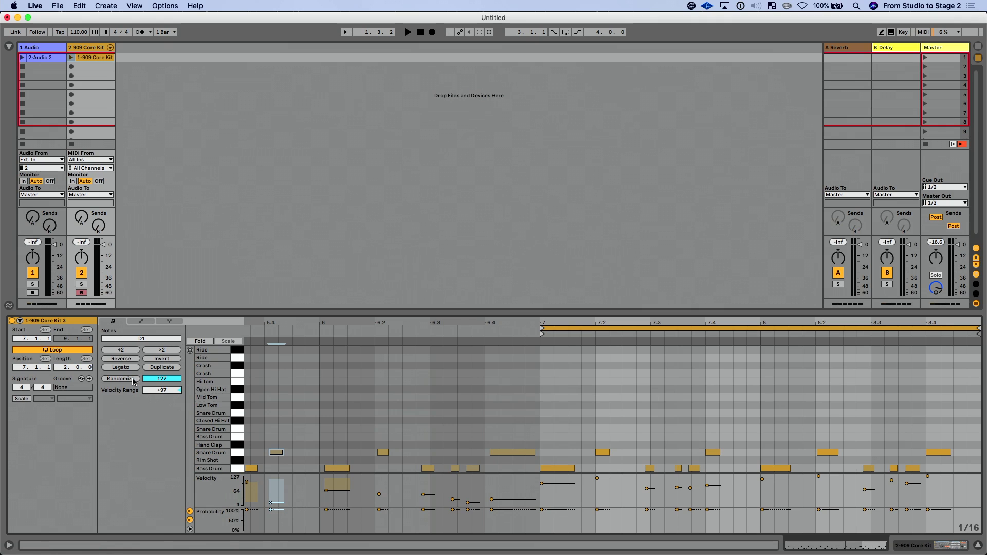
Step: Select the Bass Drum and Snare Drum notes across bar 6 and randomize their velocities twice
{"action": "left_click", "coordinate": [303, 488]}
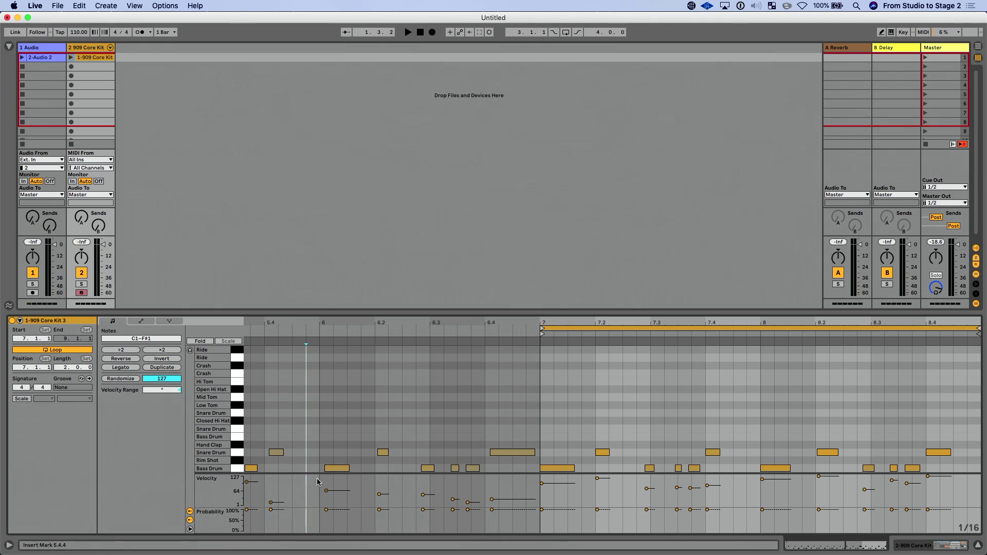
{"action": "left_click_drag", "start_coordinate": [318, 481], "coordinate": [538, 483]}
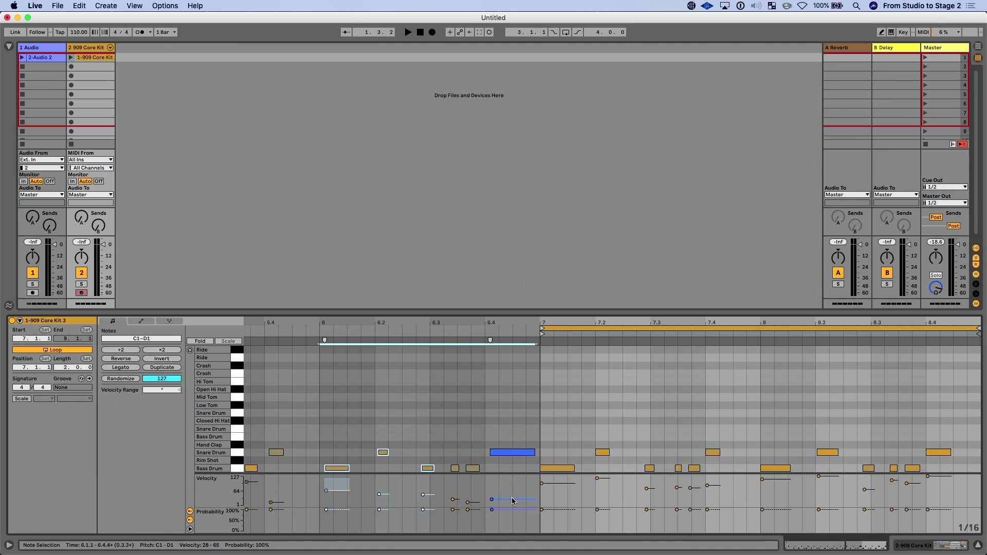
{"action": "left_click", "coordinate": [122, 379]}
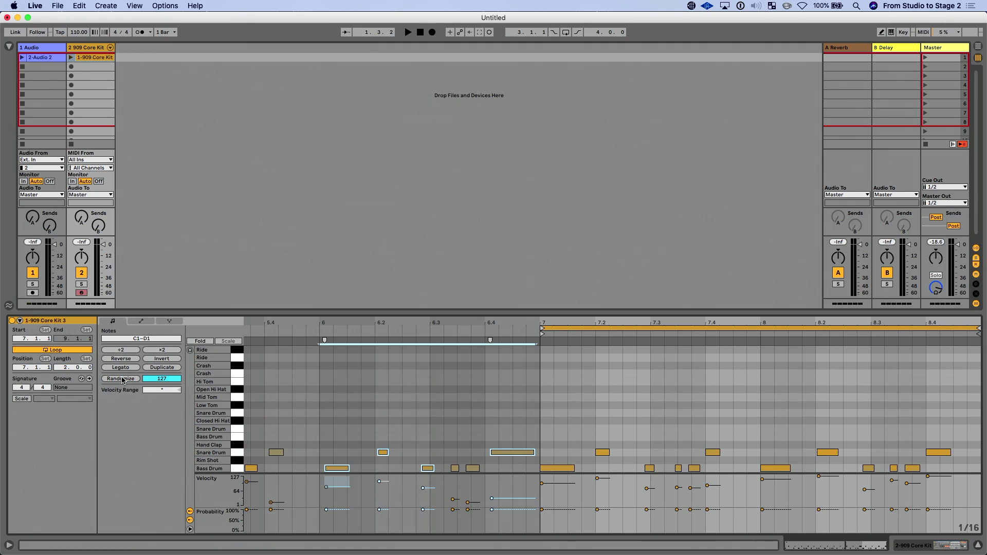
{"action": "left_click", "coordinate": [122, 380]}
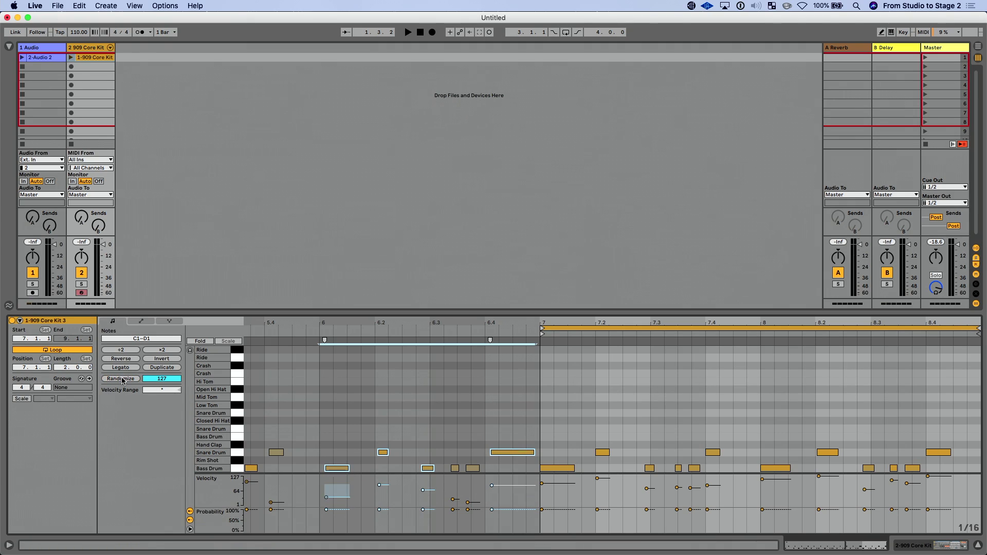
{"action": "left_click", "coordinate": [375, 504]}
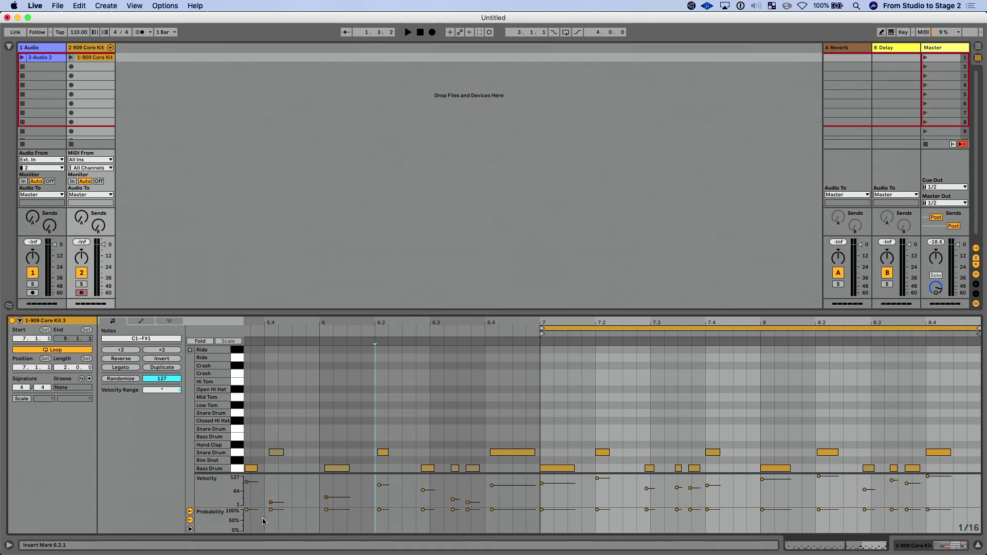
Step: Lower the 5.4 Snare Drum note's probability to 51% in the Probability lane
{"action": "left_click", "coordinate": [246, 510]}
{"action": "left_click", "coordinate": [273, 455]}
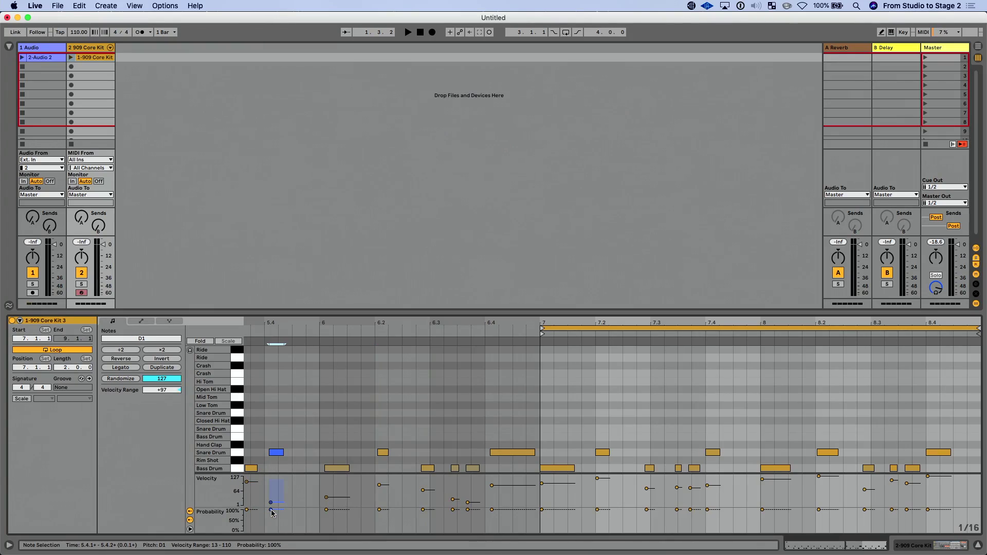
{"action": "left_click_drag", "start_coordinate": [272, 510], "coordinate": [271, 521]}
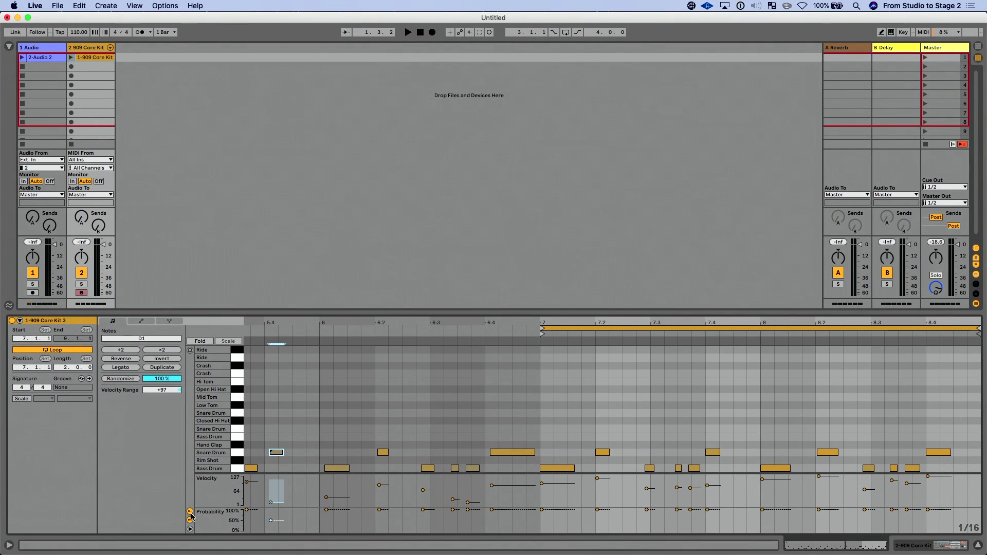
{"action": "left_click", "coordinate": [189, 530]}
{"action": "left_click", "coordinate": [189, 531]}
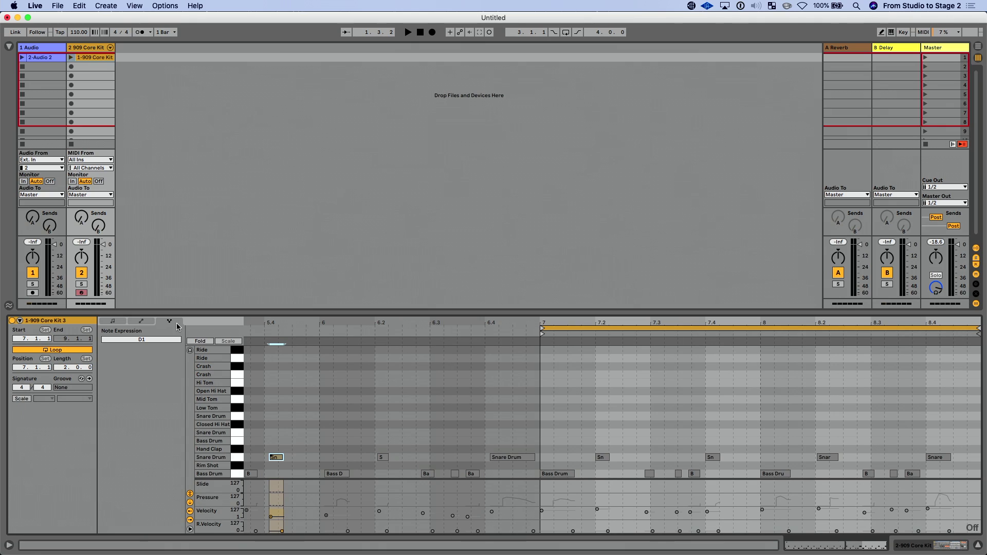
Step: Expand and collapse the Velocity and Release Velocity expression lanes to inspect them
{"action": "left_click", "coordinate": [190, 511]}
{"action": "left_click", "coordinate": [190, 510]}
{"action": "left_click", "coordinate": [190, 520]}
{"action": "left_click", "coordinate": [190, 521]}
Step: Hide and re-show the expression lanes, then select the Bass Drum note near 6.3
{"action": "left_click", "coordinate": [189, 530]}
{"action": "left_click", "coordinate": [189, 530]}
{"action": "left_click", "coordinate": [472, 473]}
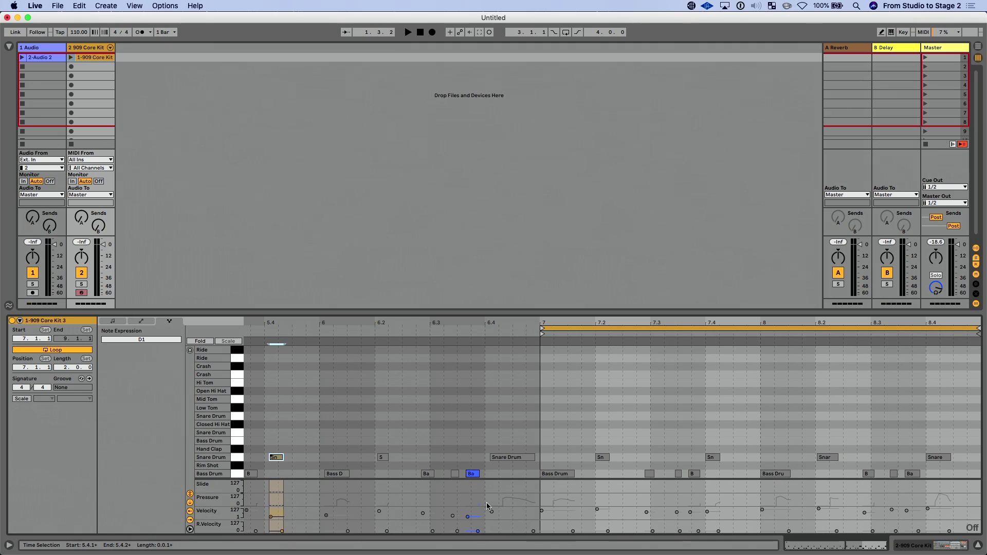
Step: On the bar-7 Bass Drum note, add a Pressure point and a rising Slide curve
{"action": "left_click", "coordinate": [564, 474]}
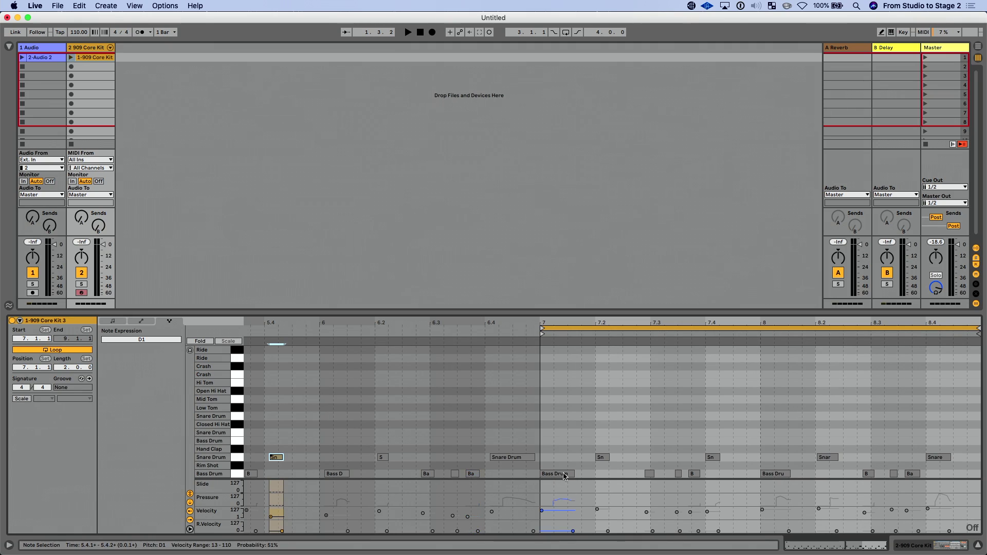
{"action": "left_click", "coordinate": [560, 500]}
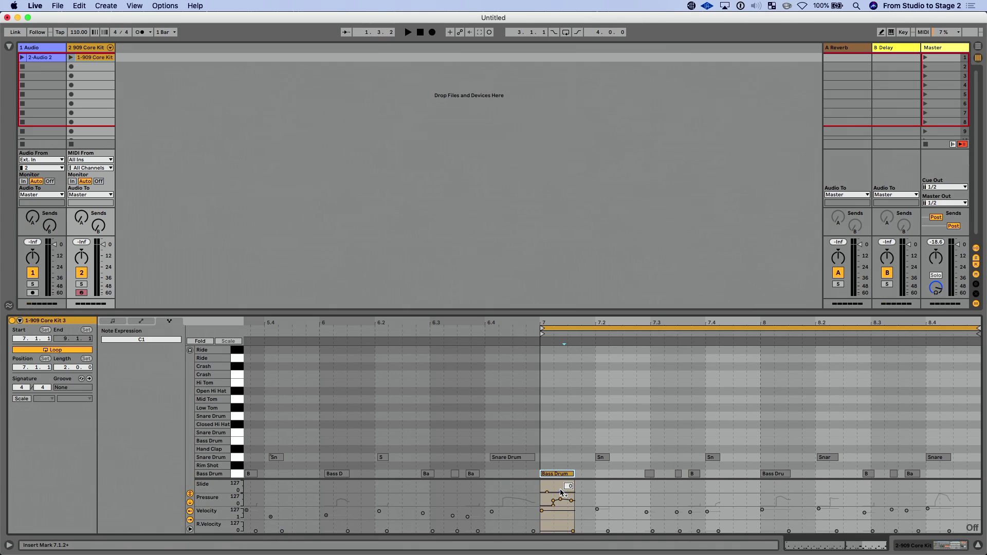
{"action": "left_click_drag", "start_coordinate": [570, 492], "coordinate": [570, 485]}
Step: Draw a freehand Slide curve over the Bass Drum note and lower its velocity to 55
{"action": "key", "text": "b"}
{"action": "left_click_drag", "start_coordinate": [543, 492], "coordinate": [572, 487]}
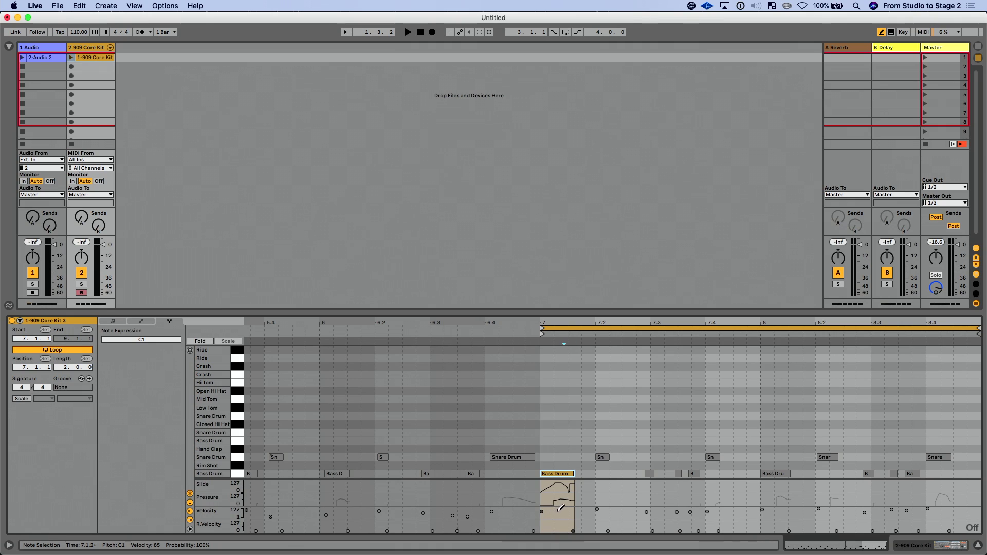
{"action": "key", "text": "b"}
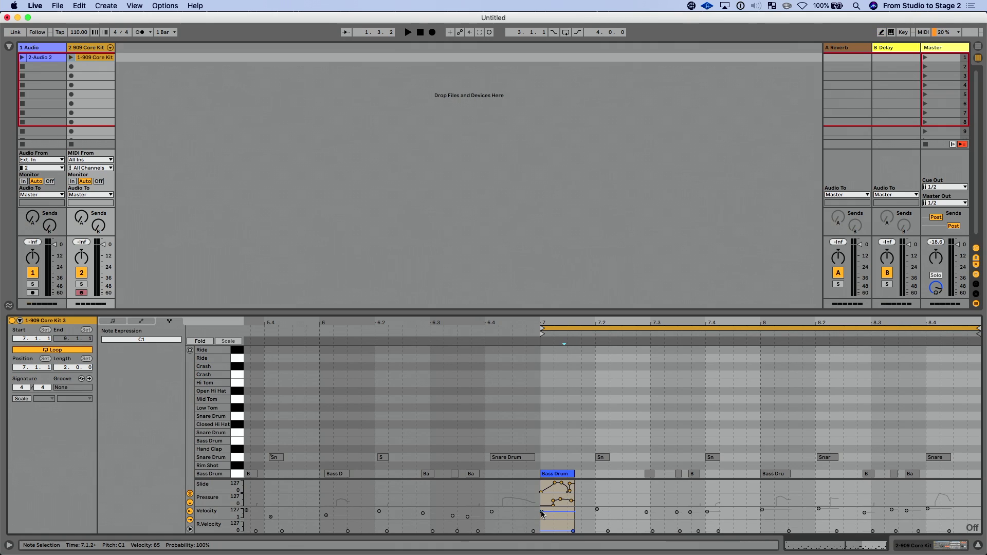
{"action": "left_click_drag", "start_coordinate": [541, 512], "coordinate": [557, 530]}
{"action": "left_click", "coordinate": [603, 459]}
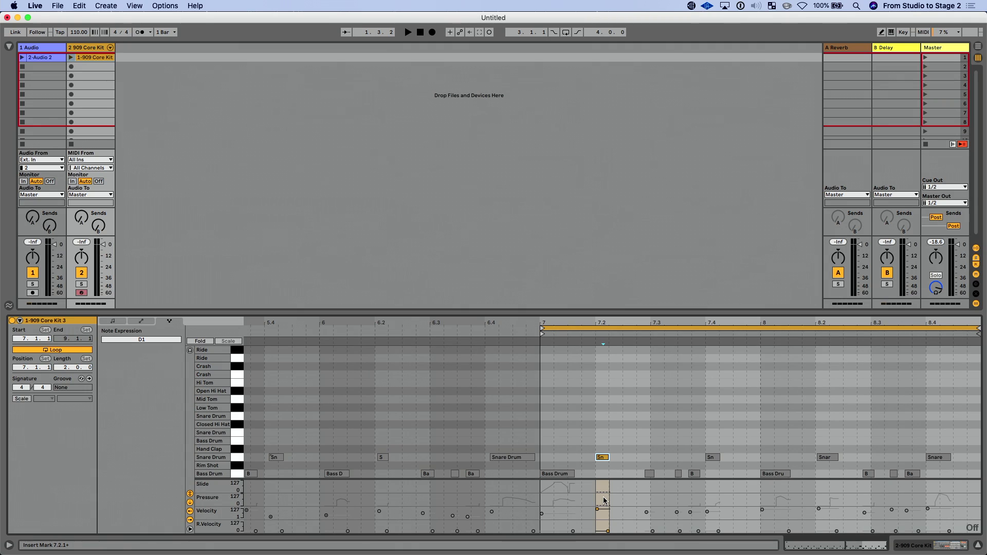
Step: Select all clip notes, then add the MPE Airy Pad & Sub preset as a new track
{"action": "left_click", "coordinate": [603, 423]}
{"action": "key", "text": "super+a"}
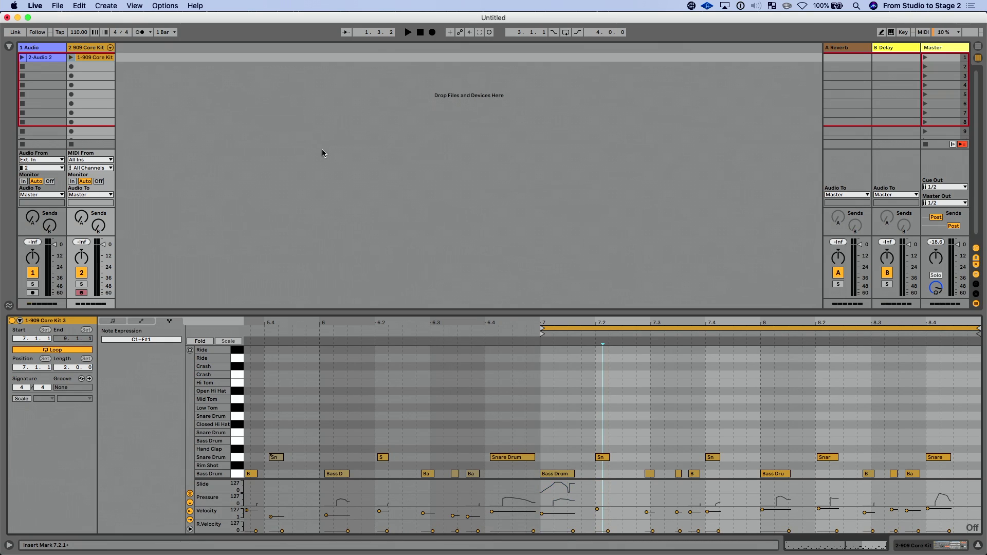
{"action": "left_click", "coordinate": [8, 46]}
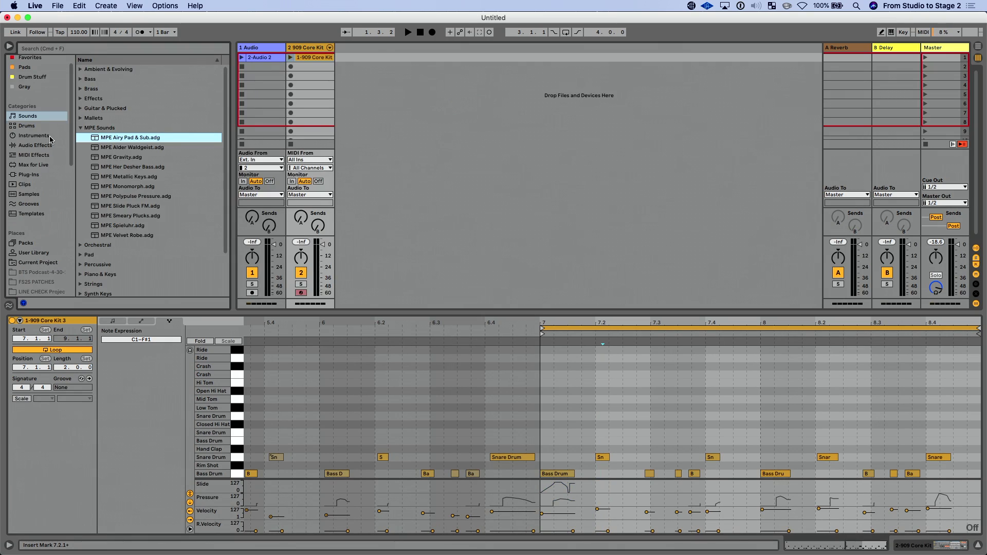
{"action": "left_click_drag", "start_coordinate": [138, 137], "coordinate": [351, 51]}
Step: Create a clip on the pad track with a C3 note stretched to nearly a full bar
{"action": "double_click", "coordinate": [357, 57]}
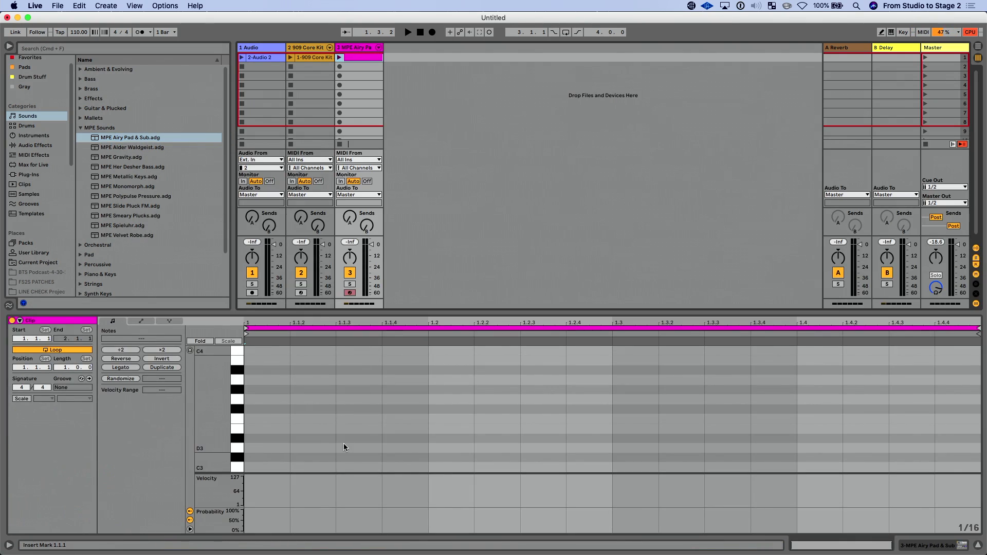
{"action": "double_click", "coordinate": [262, 467]}
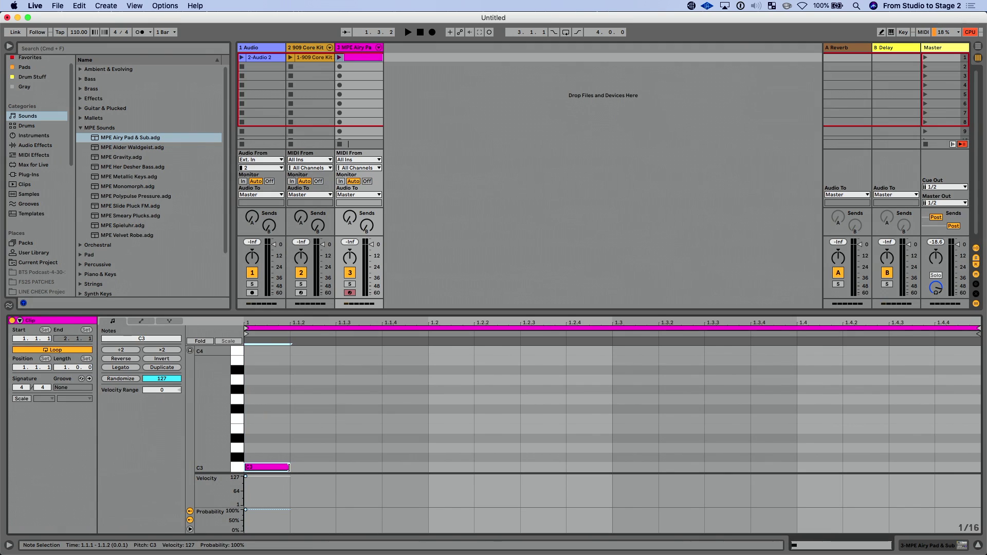
{"action": "left_click_drag", "start_coordinate": [289, 467], "coordinate": [935, 467]}
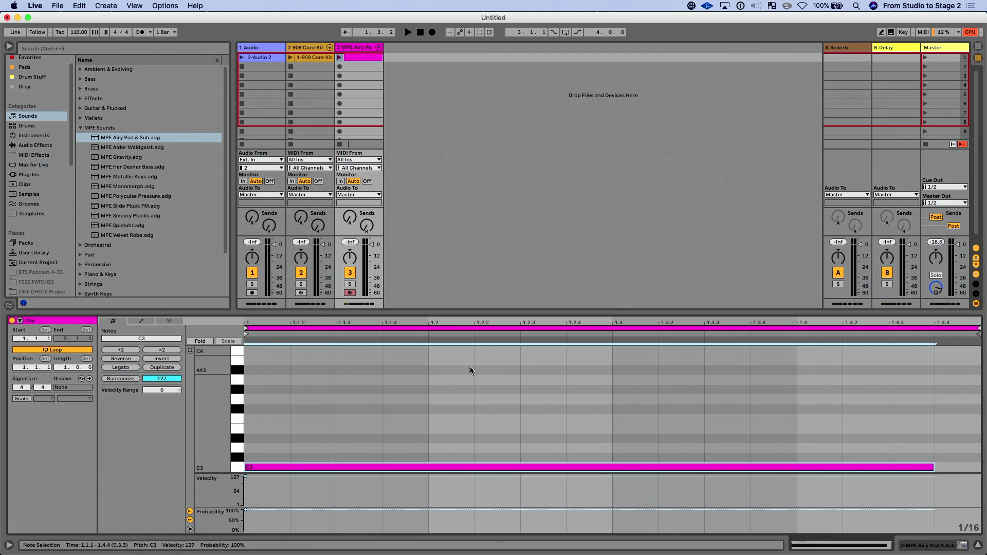
Step: In the Note Expression view, add a pitch-bend point raising the C3 note +1.9 st
{"action": "left_click", "coordinate": [169, 321]}
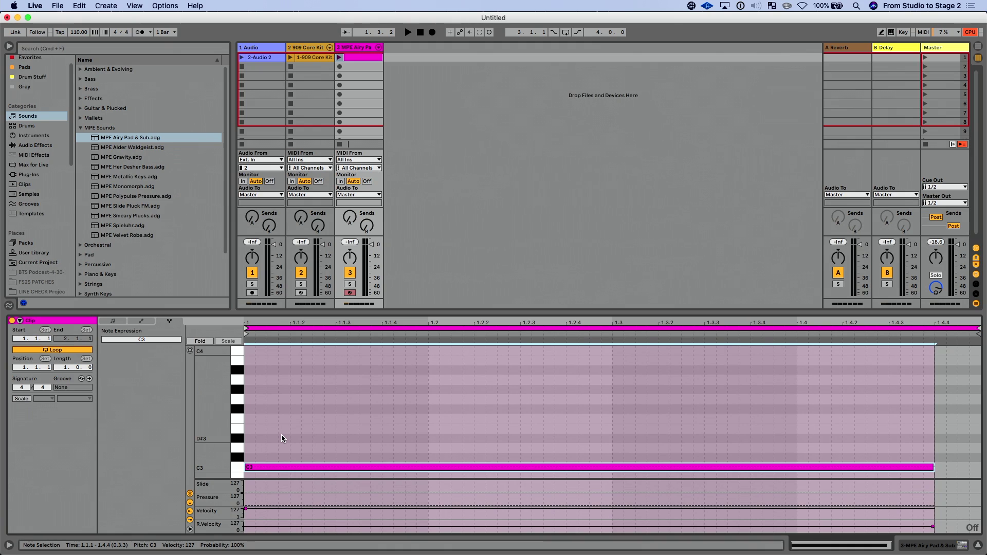
{"action": "left_click", "coordinate": [249, 469]}
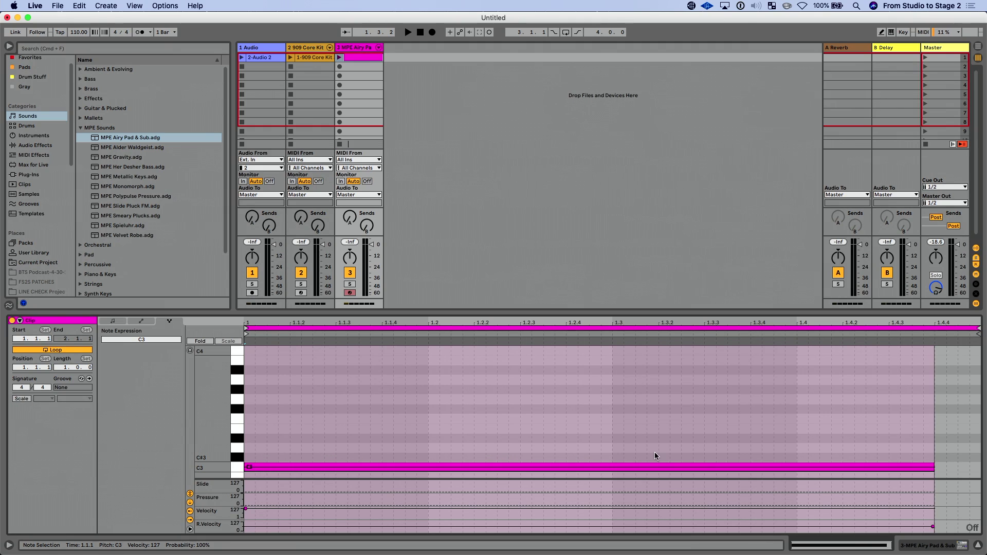
{"action": "left_click_drag", "start_coordinate": [760, 470], "coordinate": [760, 449]}
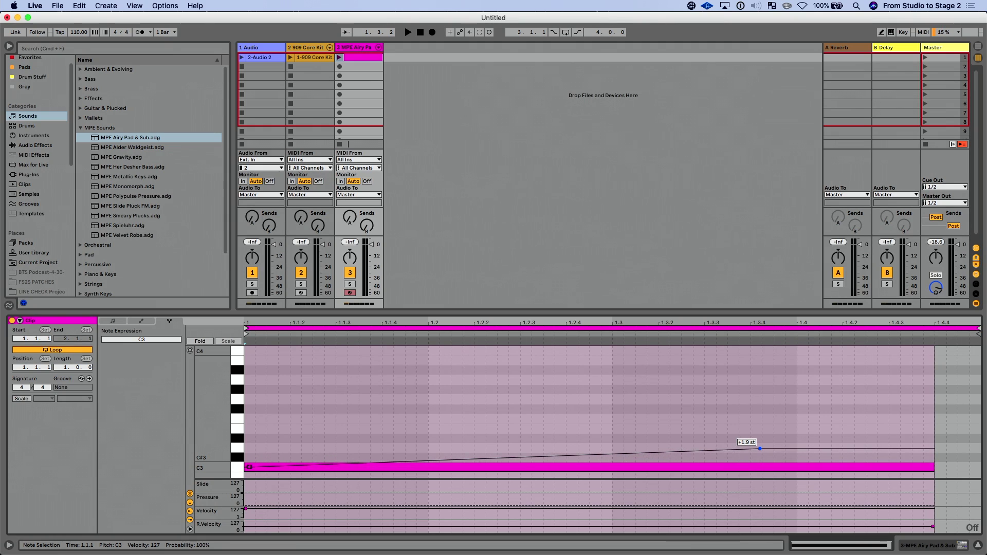
Step: Add an F3 note stretched to 1.4.4 and bend its pitch down to -2.12 st
{"action": "double_click", "coordinate": [248, 417]}
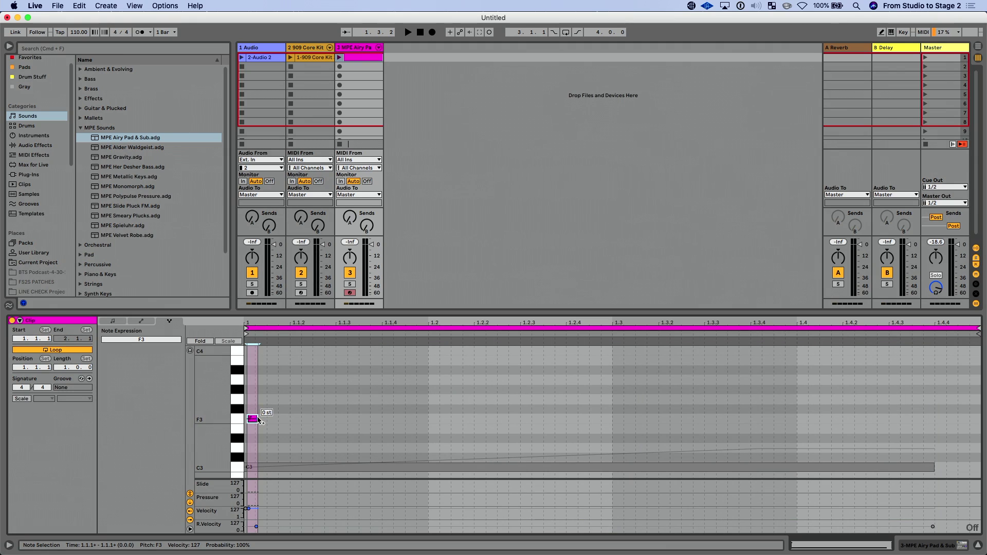
{"action": "left_click_drag", "start_coordinate": [257, 418], "coordinate": [932, 435]}
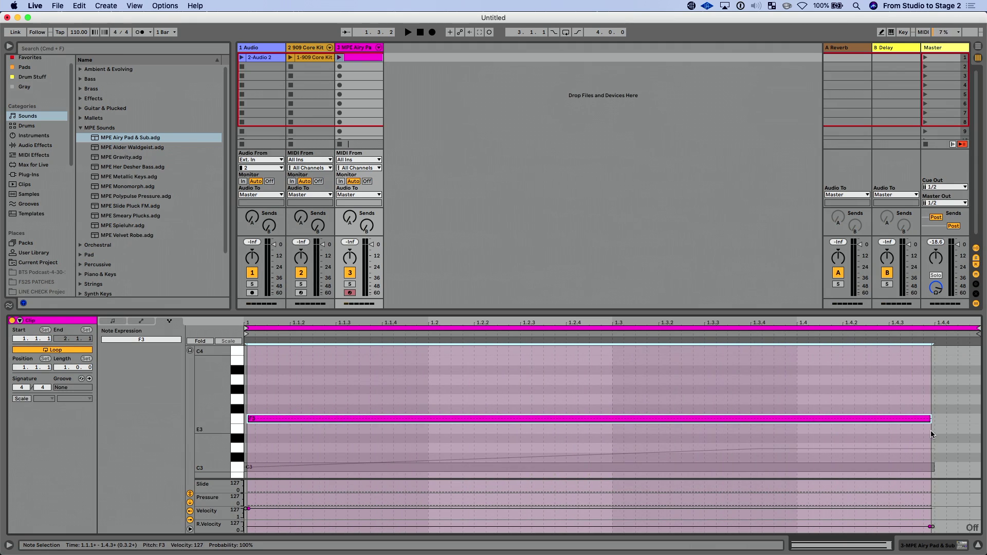
{"action": "left_click", "coordinate": [254, 416]}
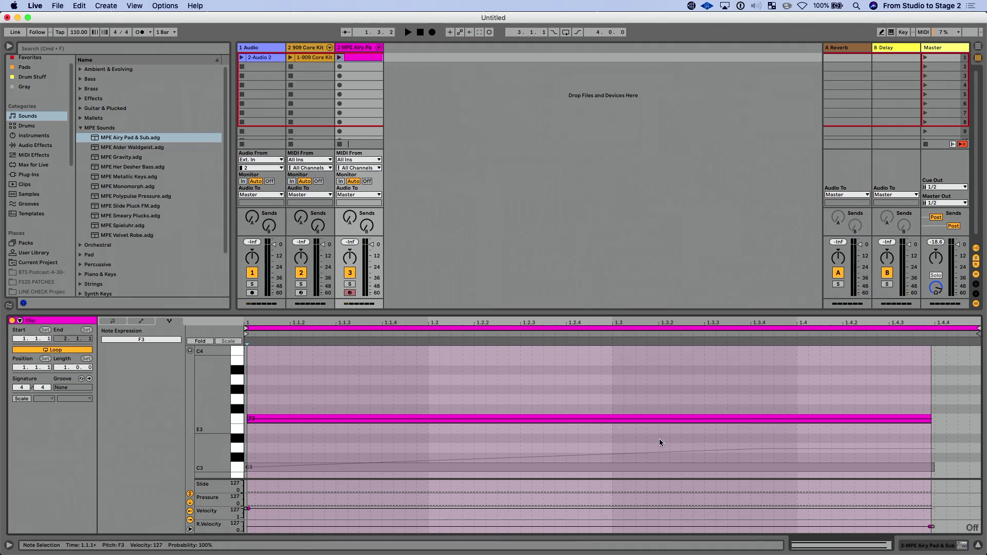
{"action": "left_click", "coordinate": [912, 420]}
{"action": "left_click_drag", "start_coordinate": [912, 421], "coordinate": [919, 441]}
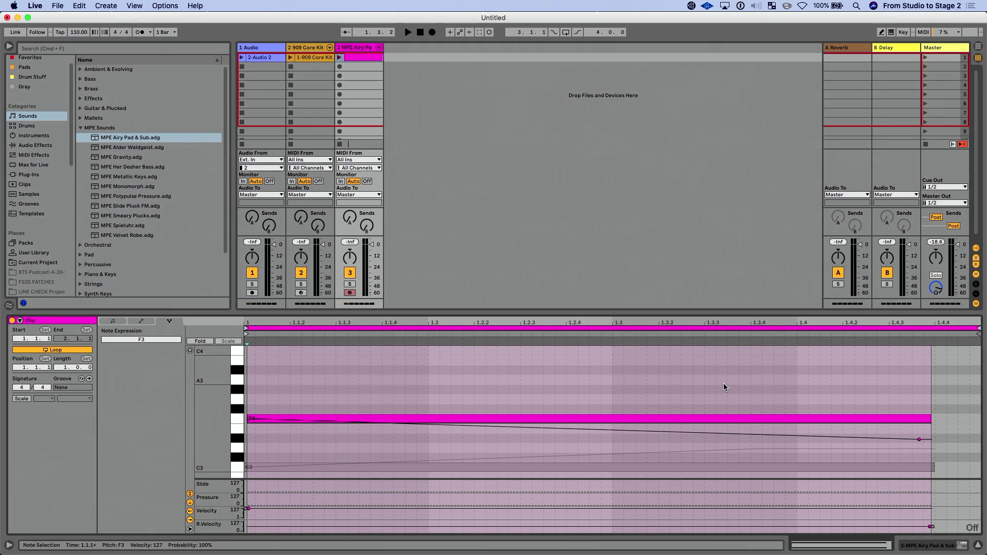
{"action": "key", "text": "alt+Tab"}
{"action": "key", "text": "alt+Tab"}
{"action": "key", "text": "alt+Tab"}
{"action": "key", "text": "alt+Tab"}
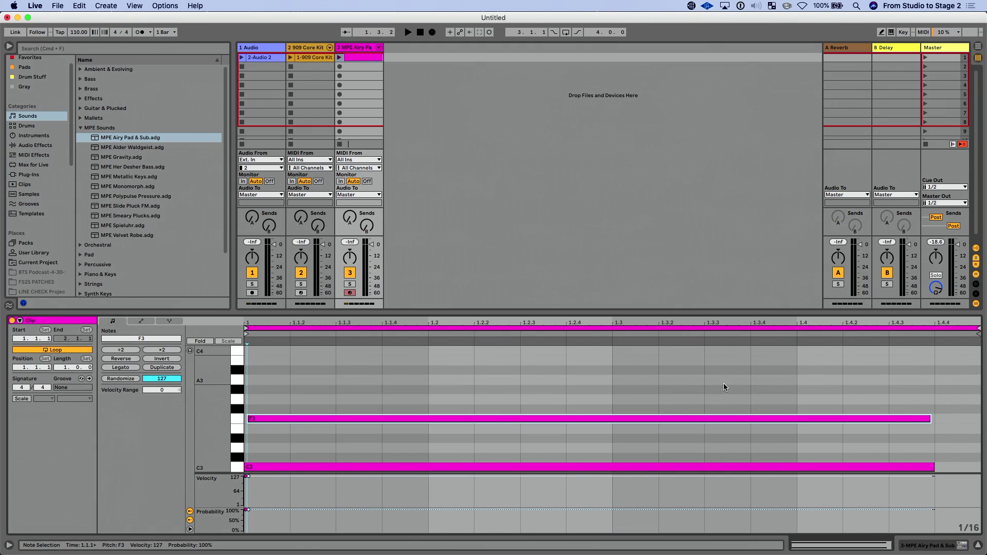
{"action": "key", "text": "alt+Tab"}
{"action": "key", "text": "alt+Tab"}
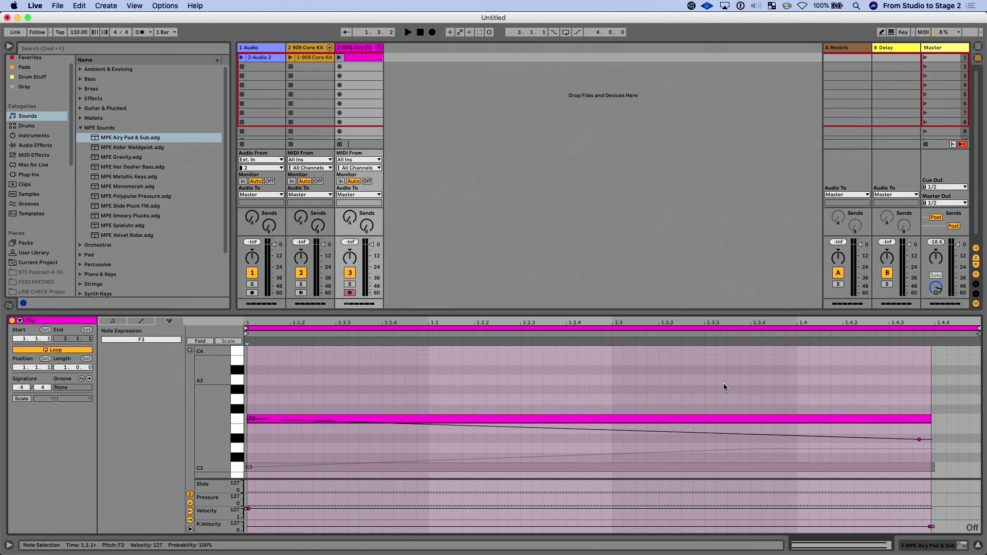